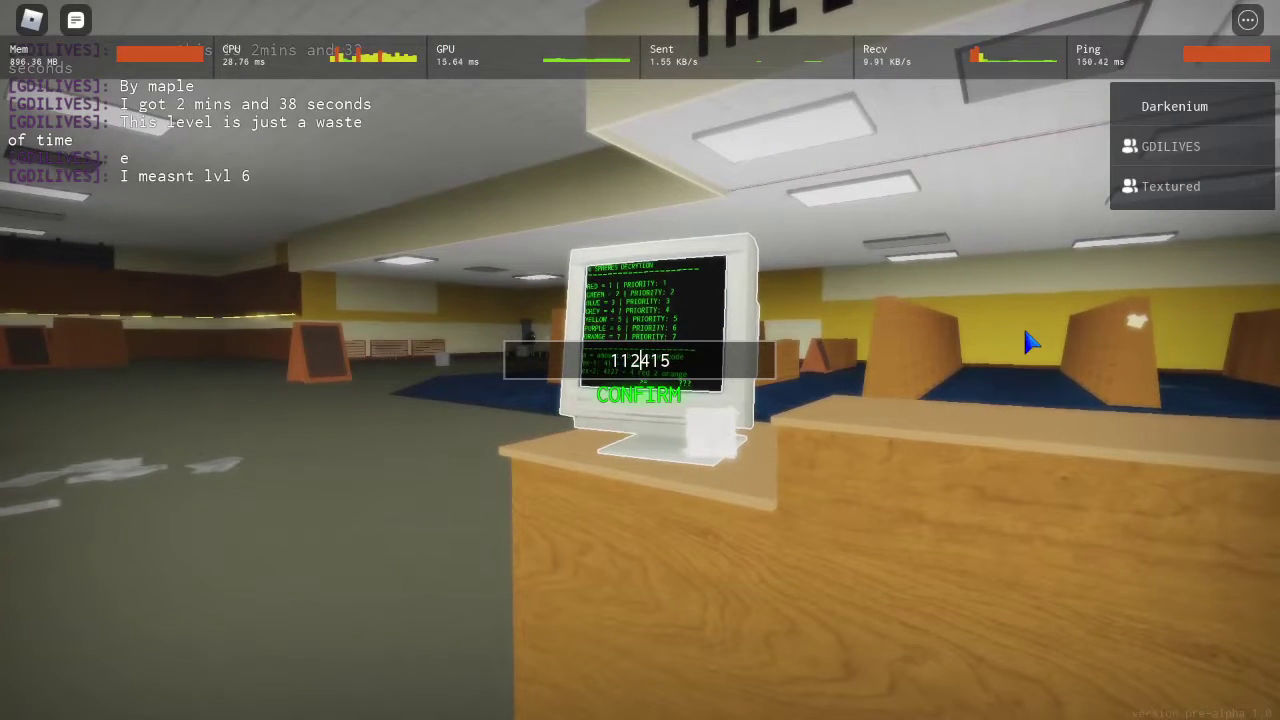
type("12")
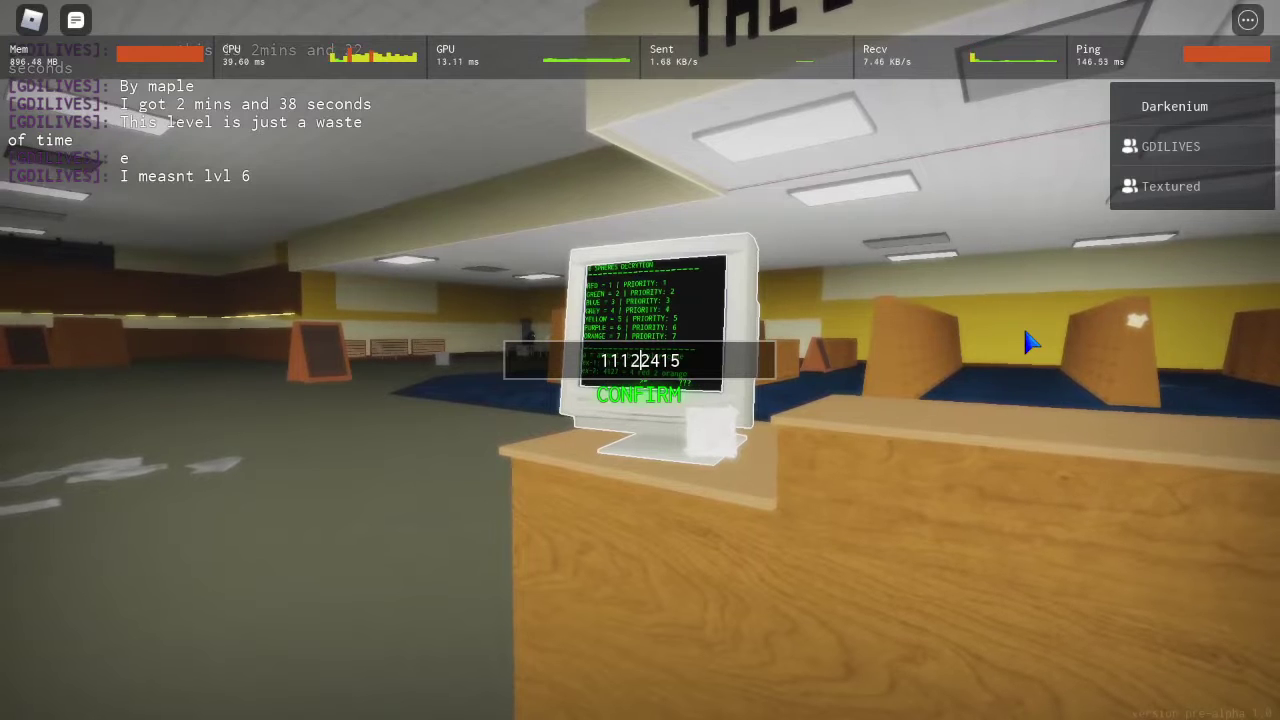
type("2")
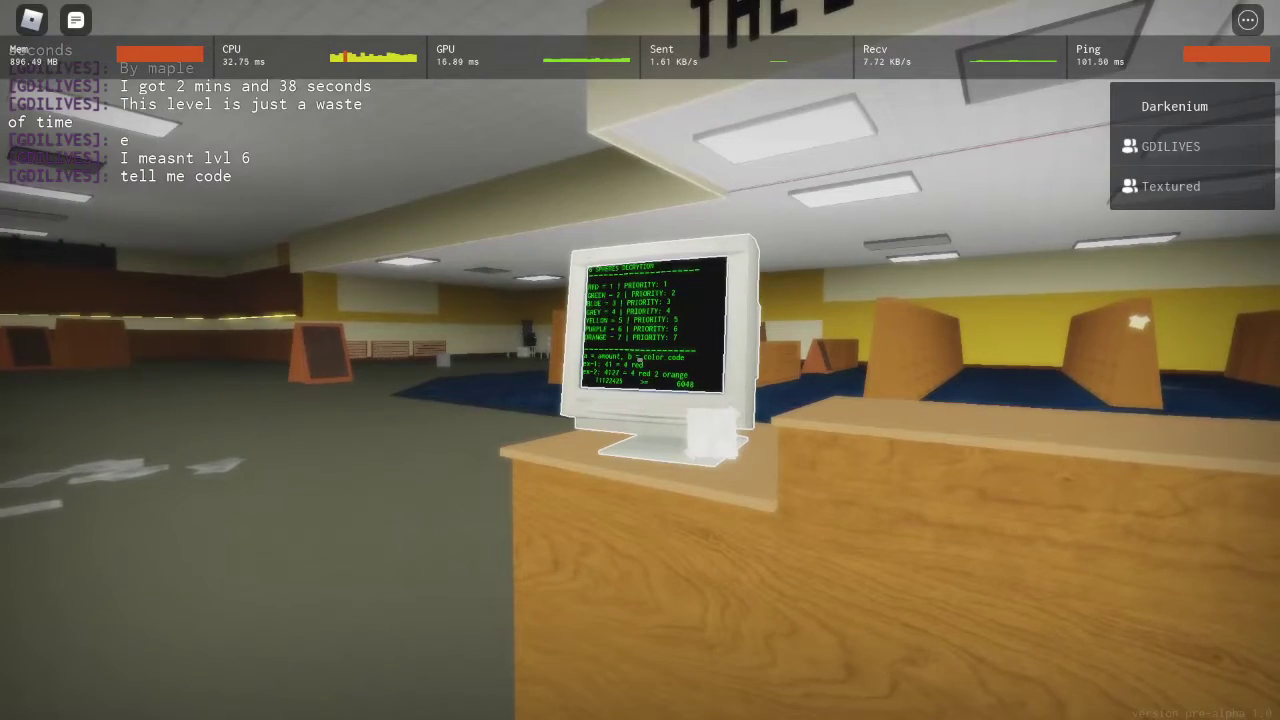
type("w")
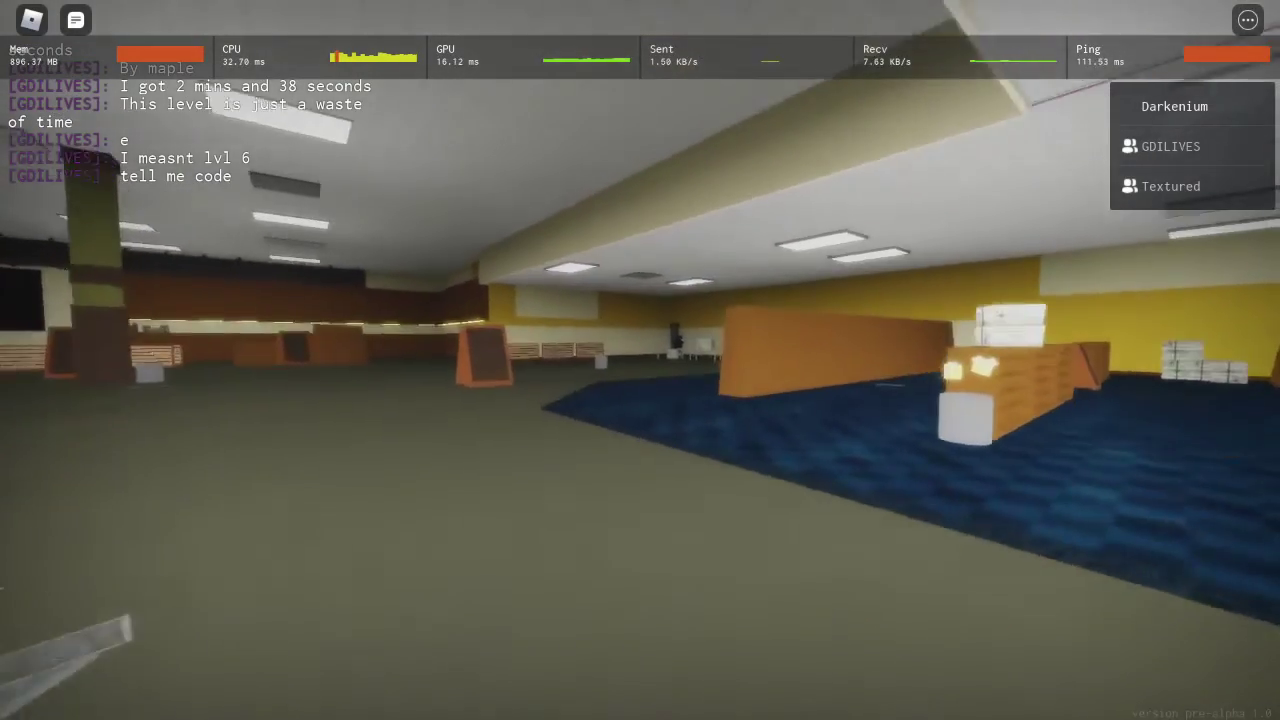
type("w")
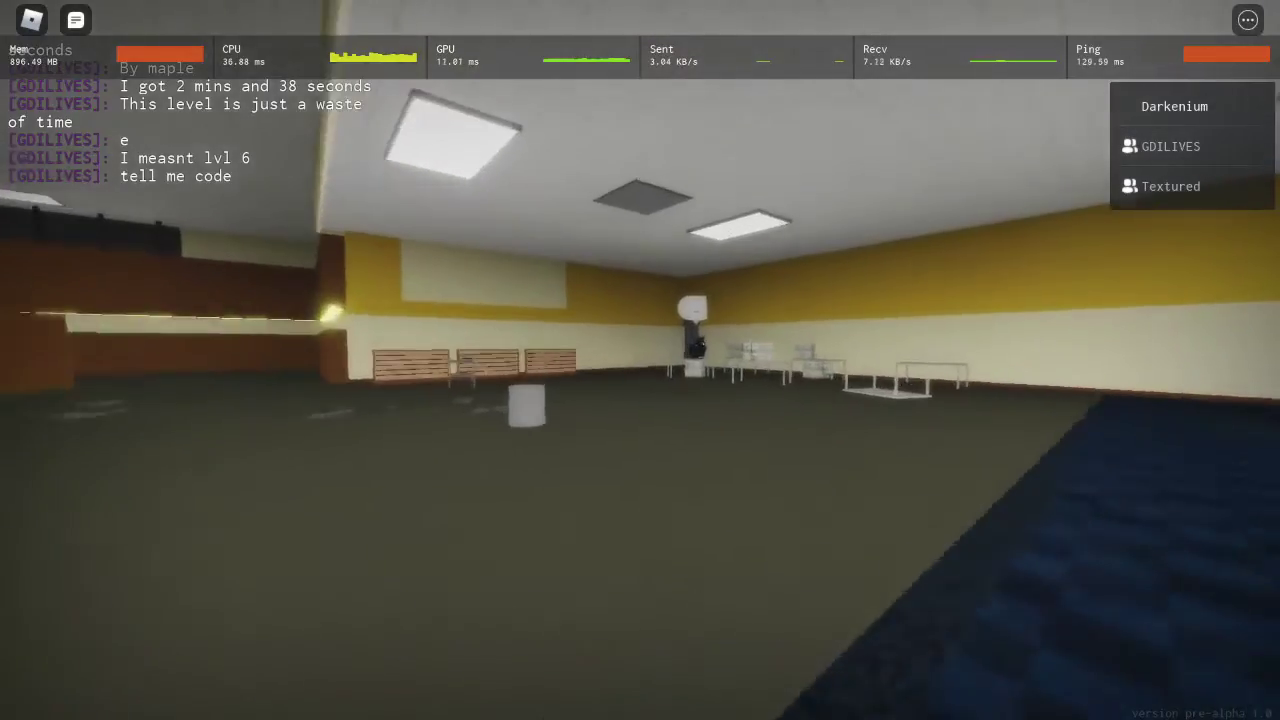
type("w")
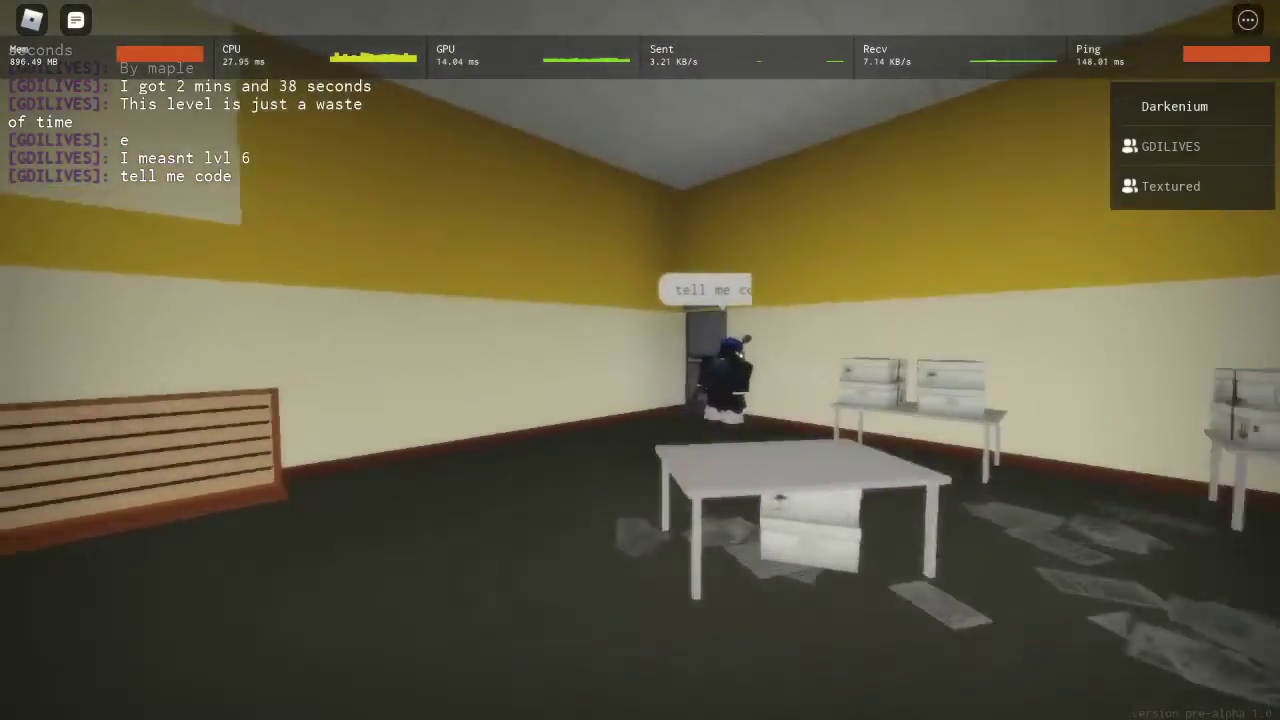
type("w")
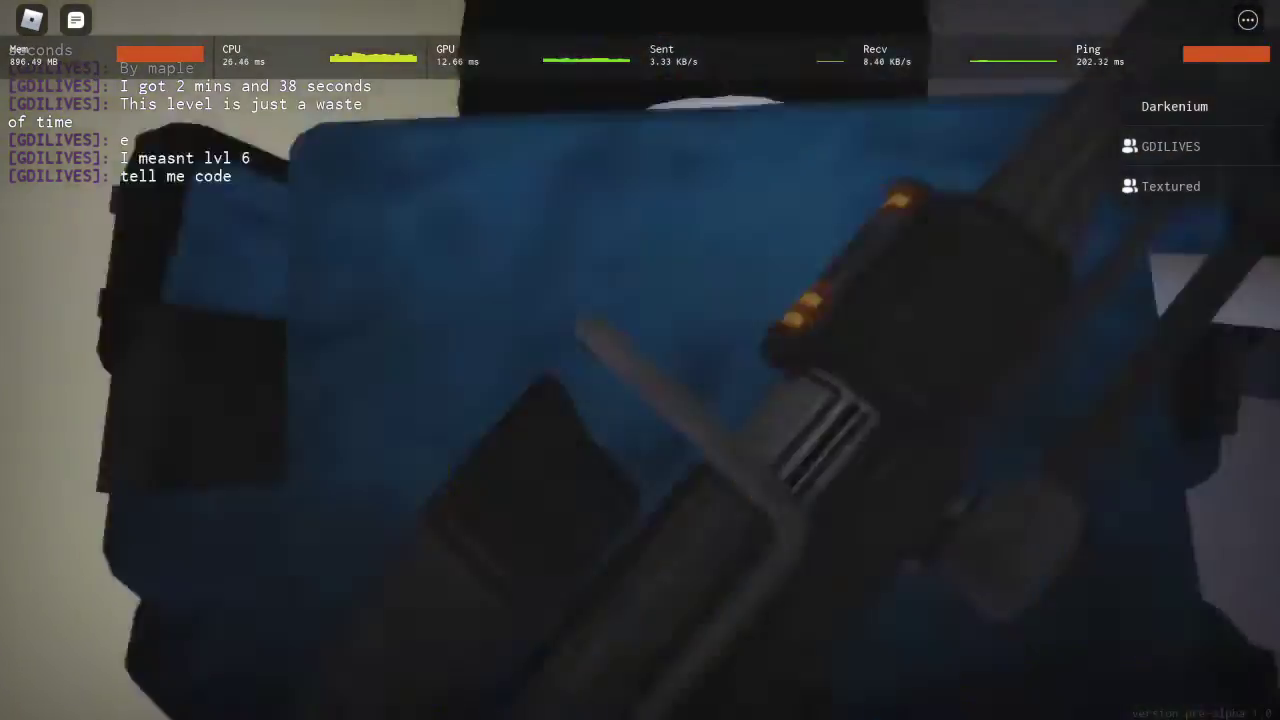
type("w")
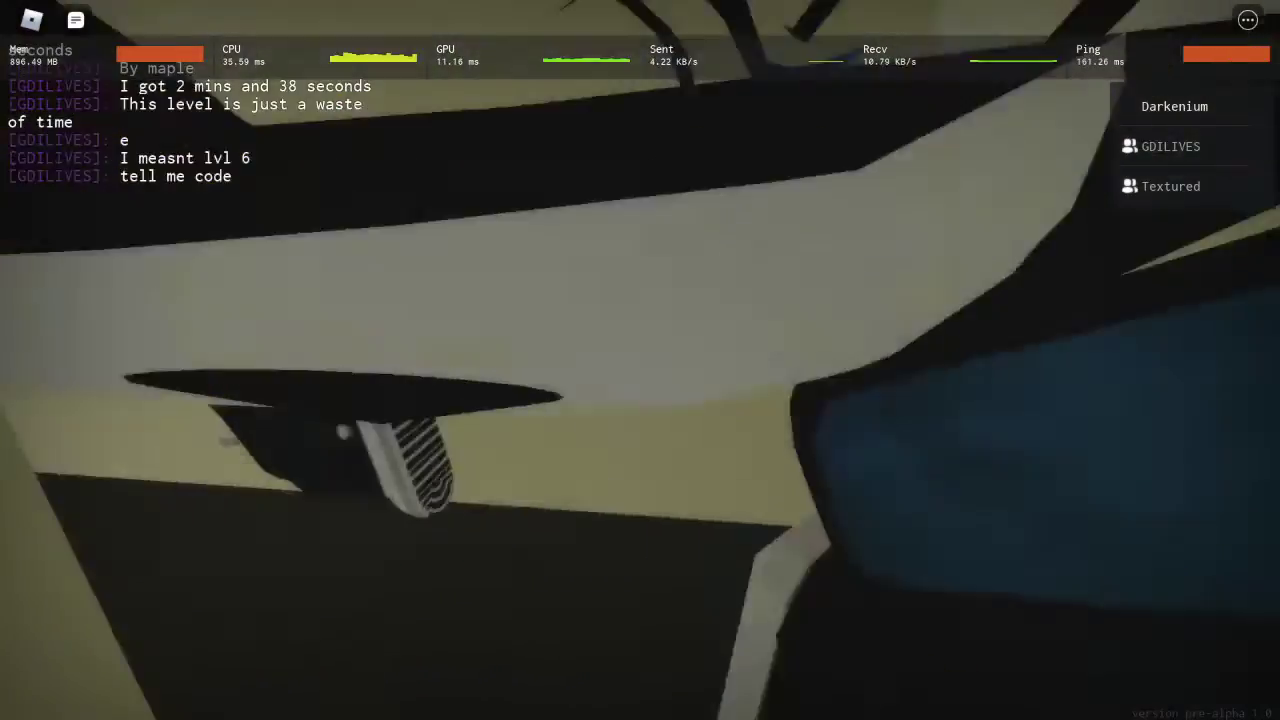
type("w")
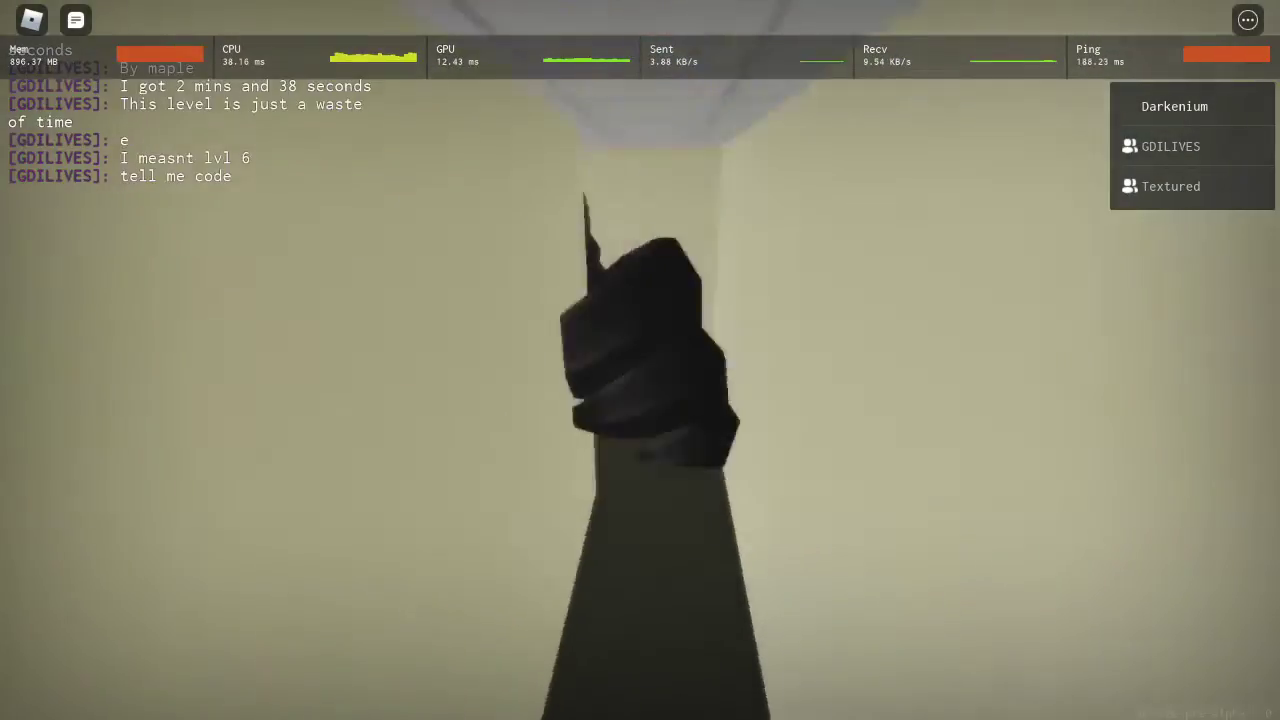
type("www")
Look around the back room, face the opening overhead and climb into the dark vent
left_click_drag(640, 360, 700, 300)
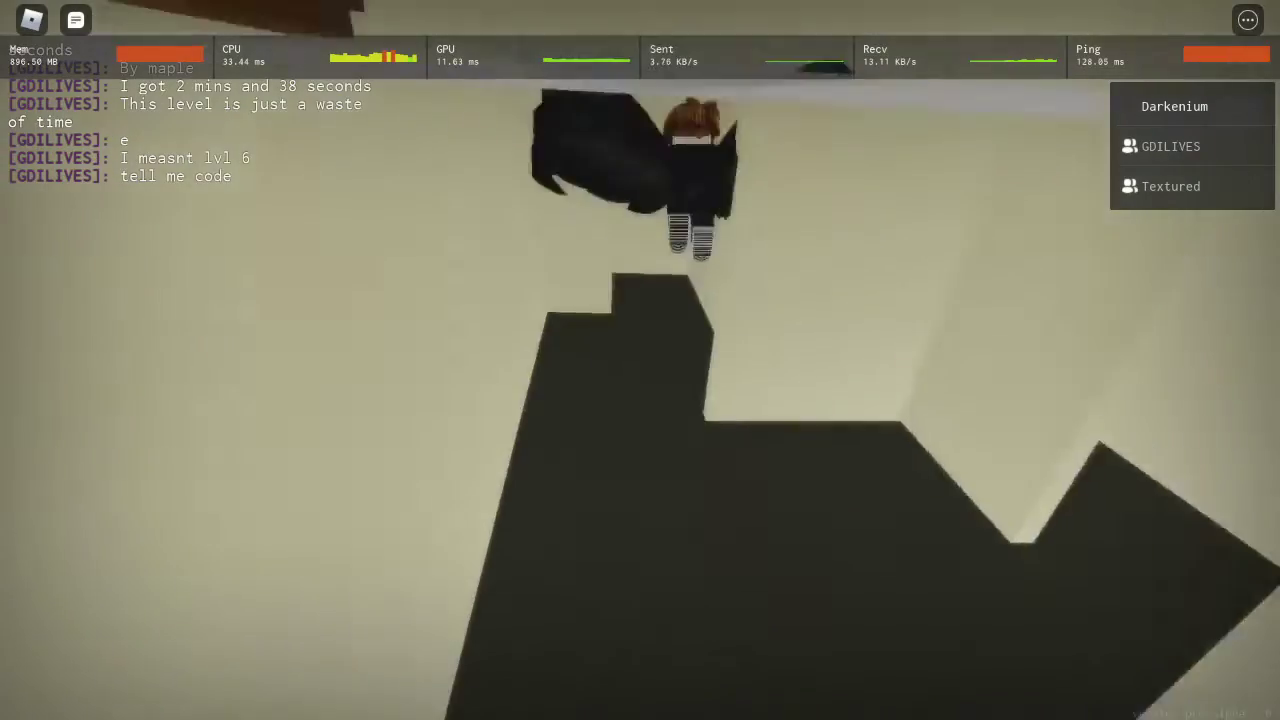
mouse_move(640, 360)
left_mouse_down()
mouse_move(700, 360)
mouse_move(500, 360)
left_mouse_up()
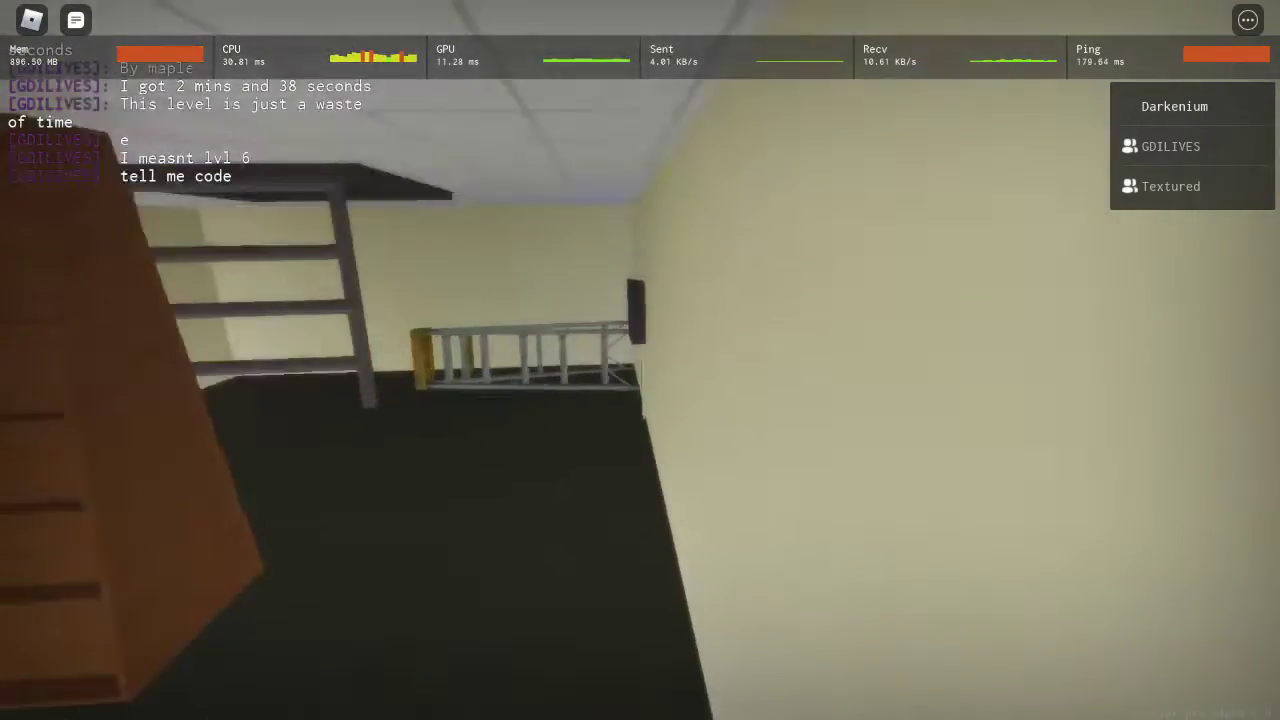
left_click_drag(640, 360, 640, 200)
left_click_drag(640, 360, 640, 500)
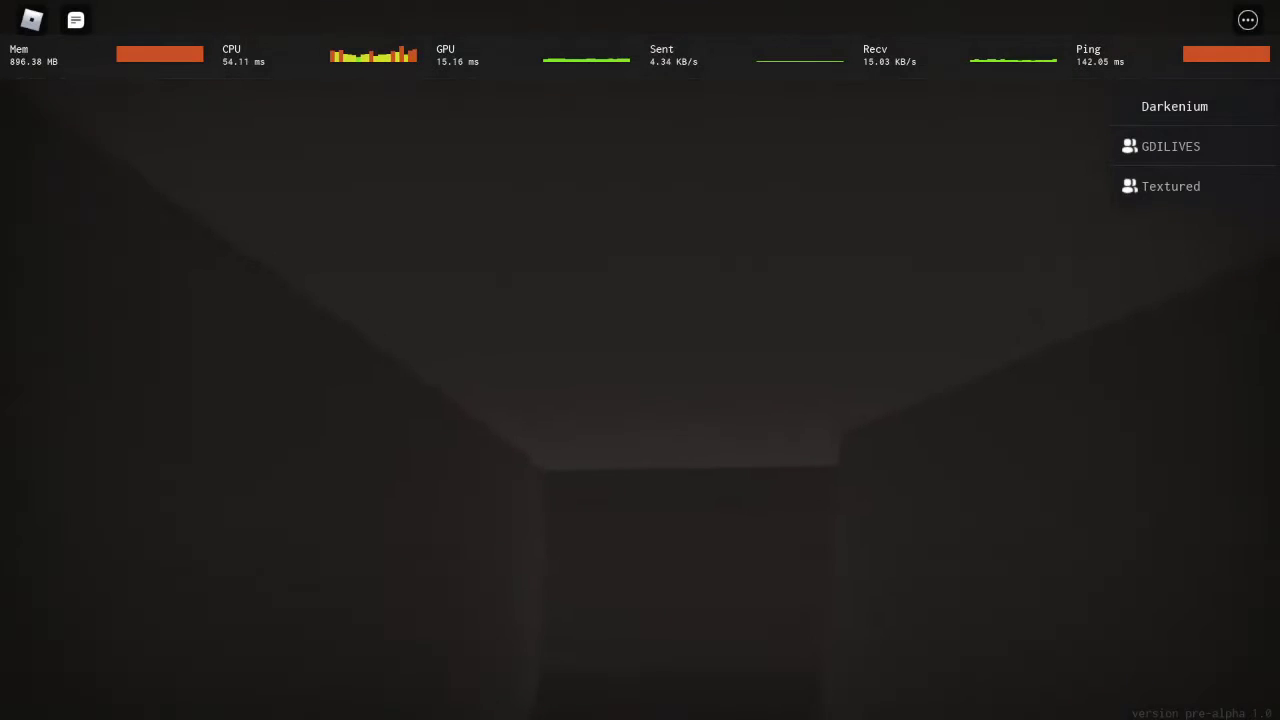
Walk through the dark vent corridors, past the glowing red block, to the storage-room door
key("w")
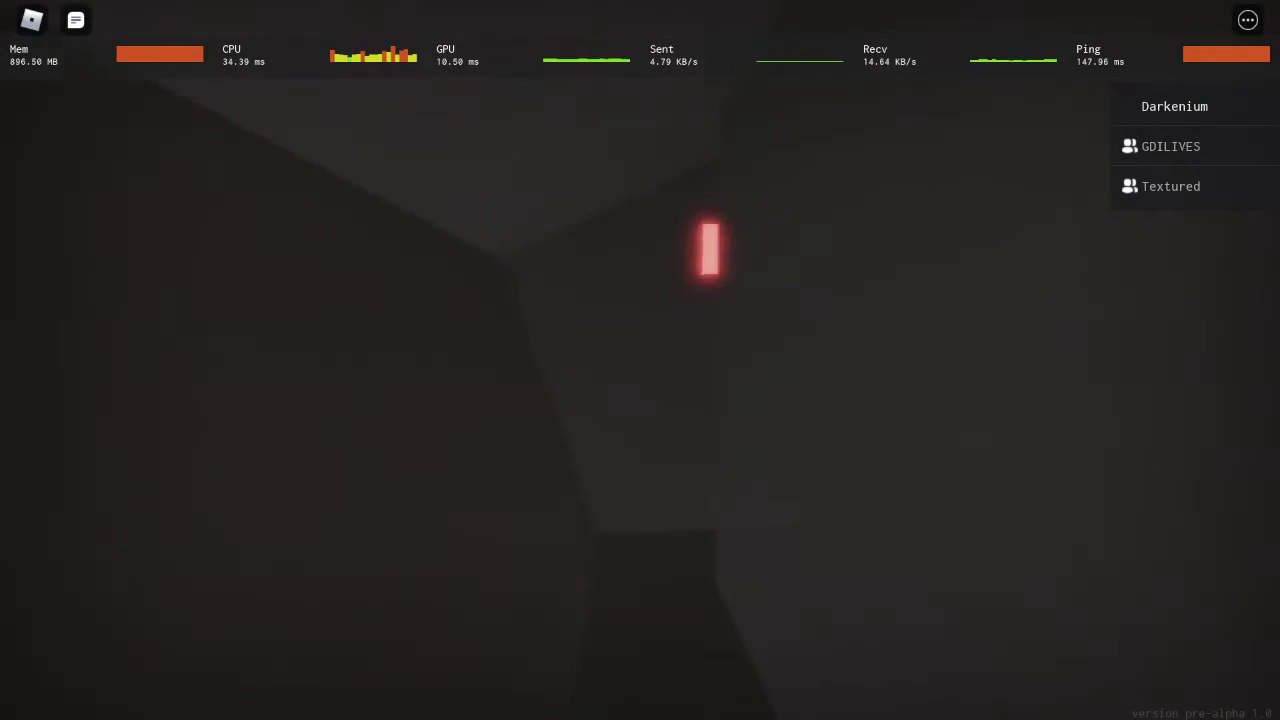
key("w")
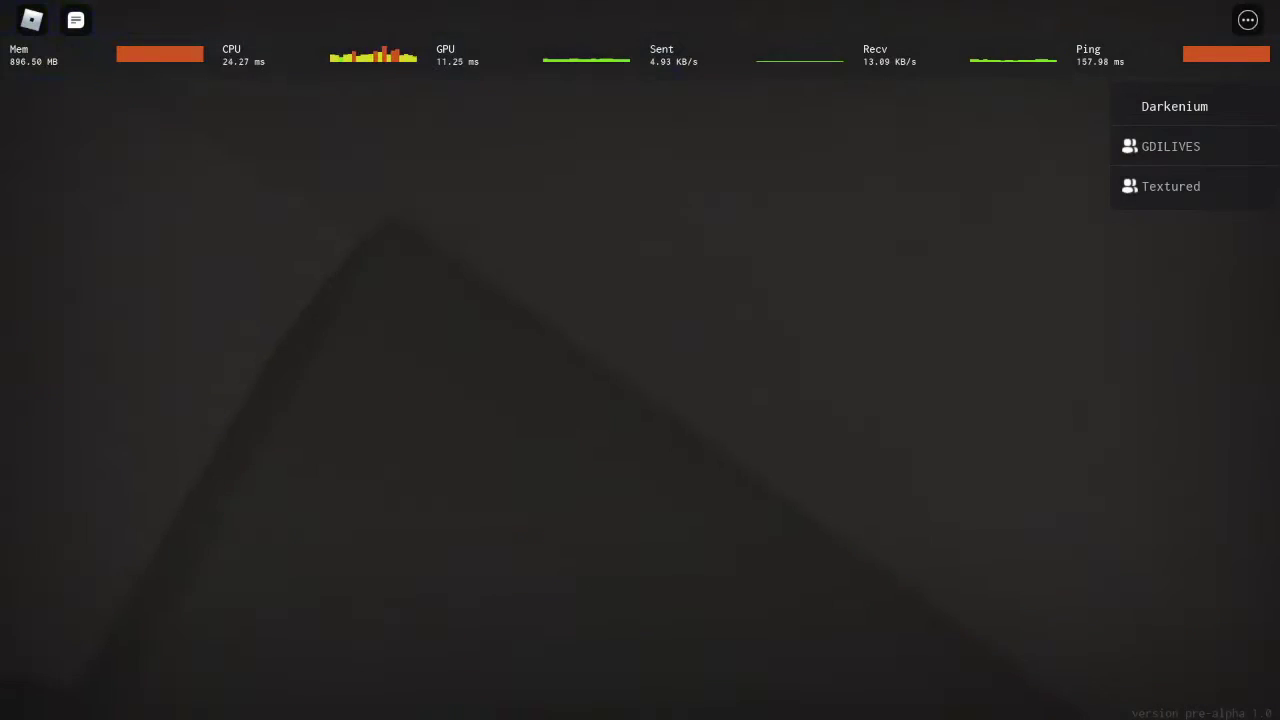
key("w")
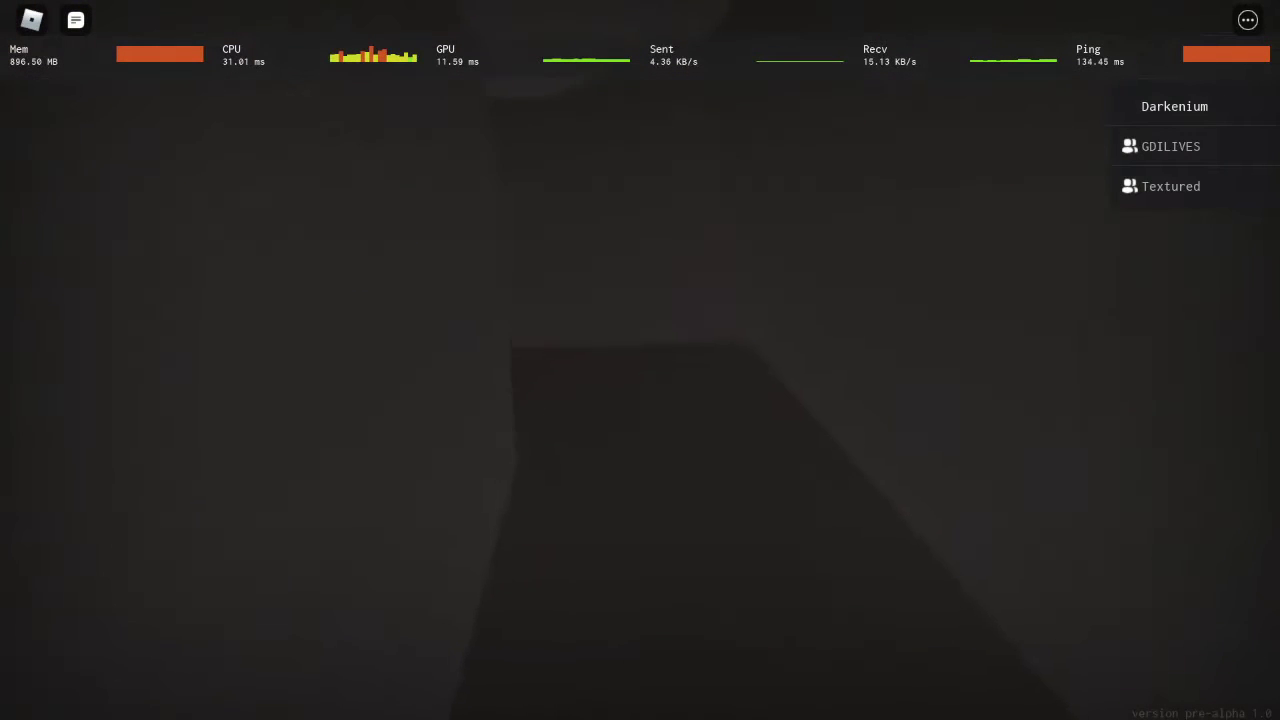
key("w")
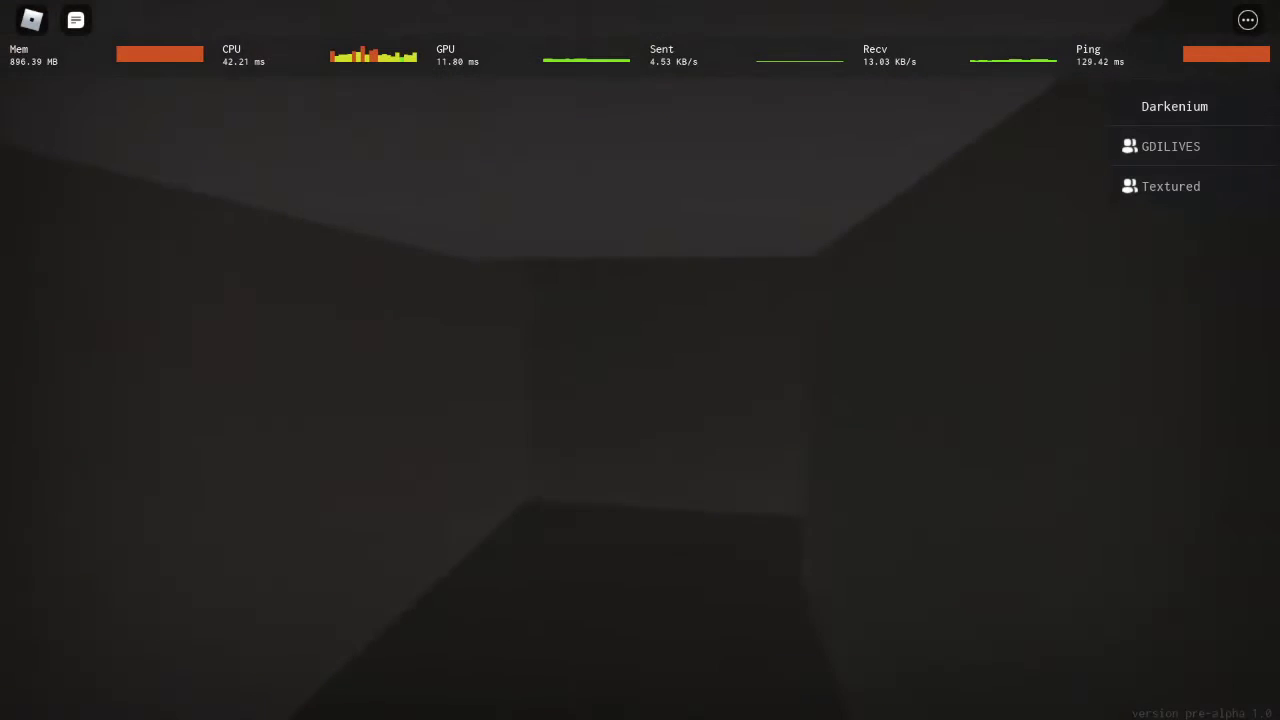
key("w")
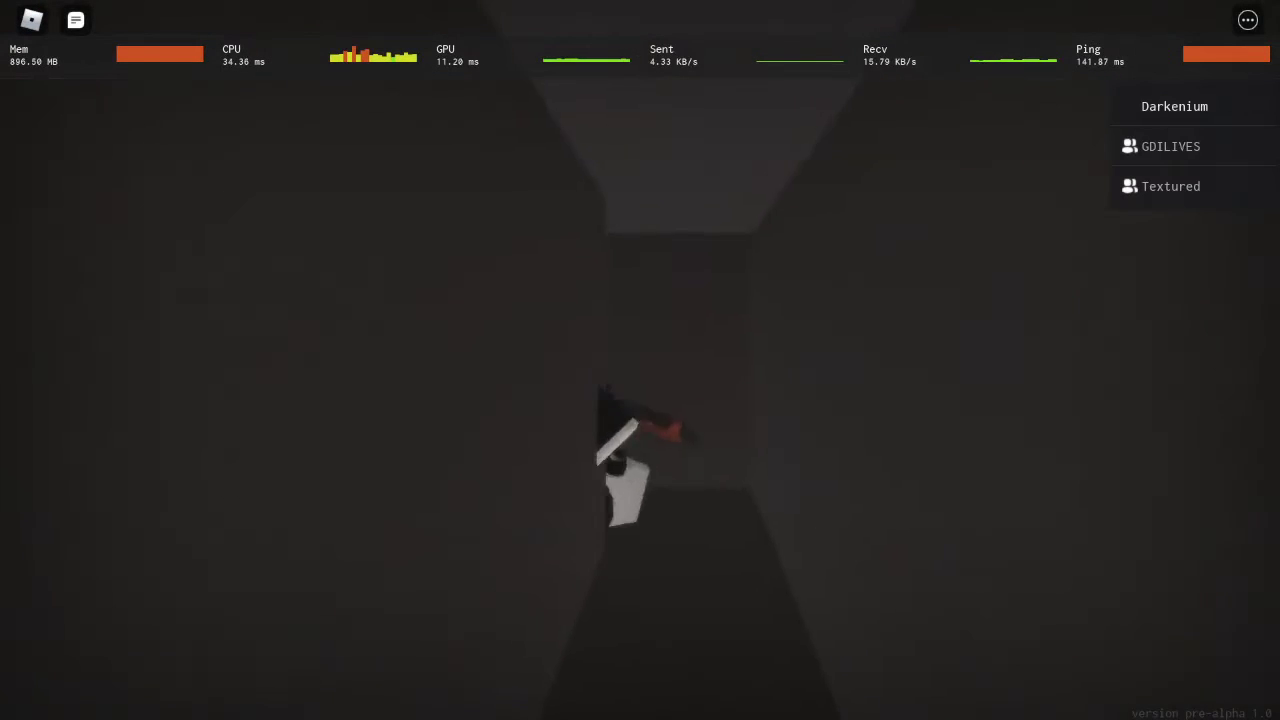
key("w")
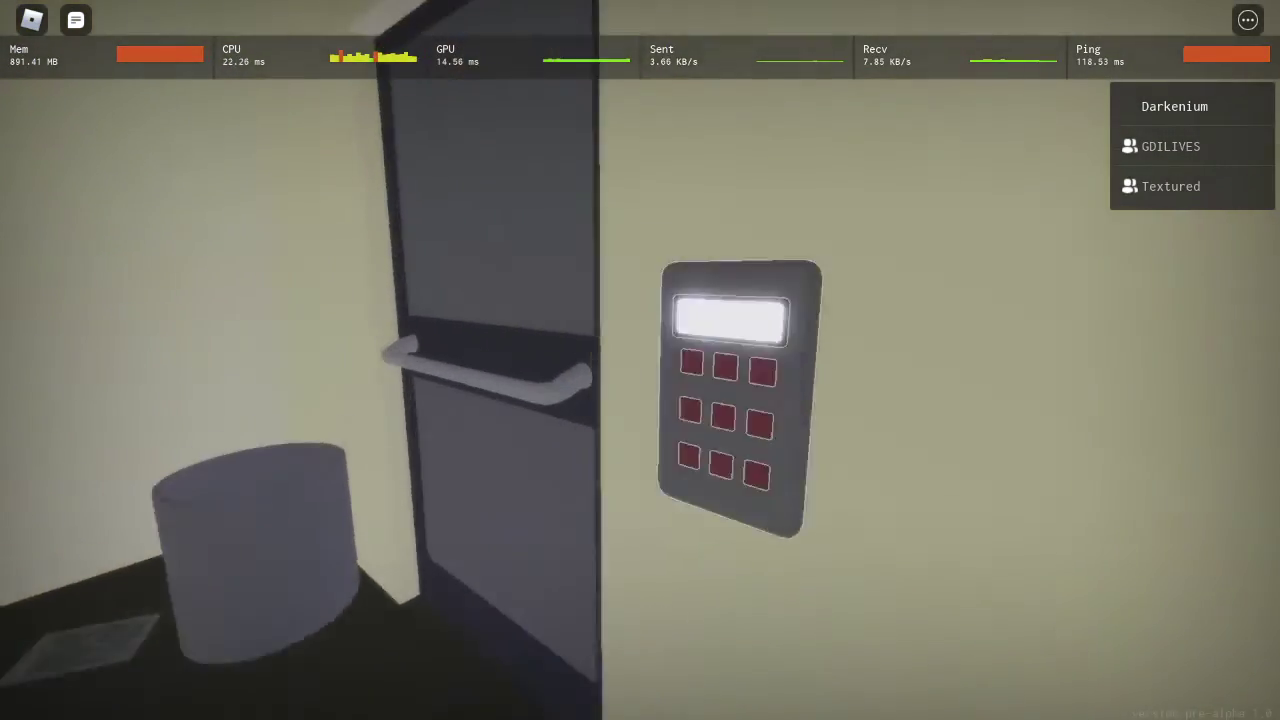
left_click(640, 400)
type("1241")
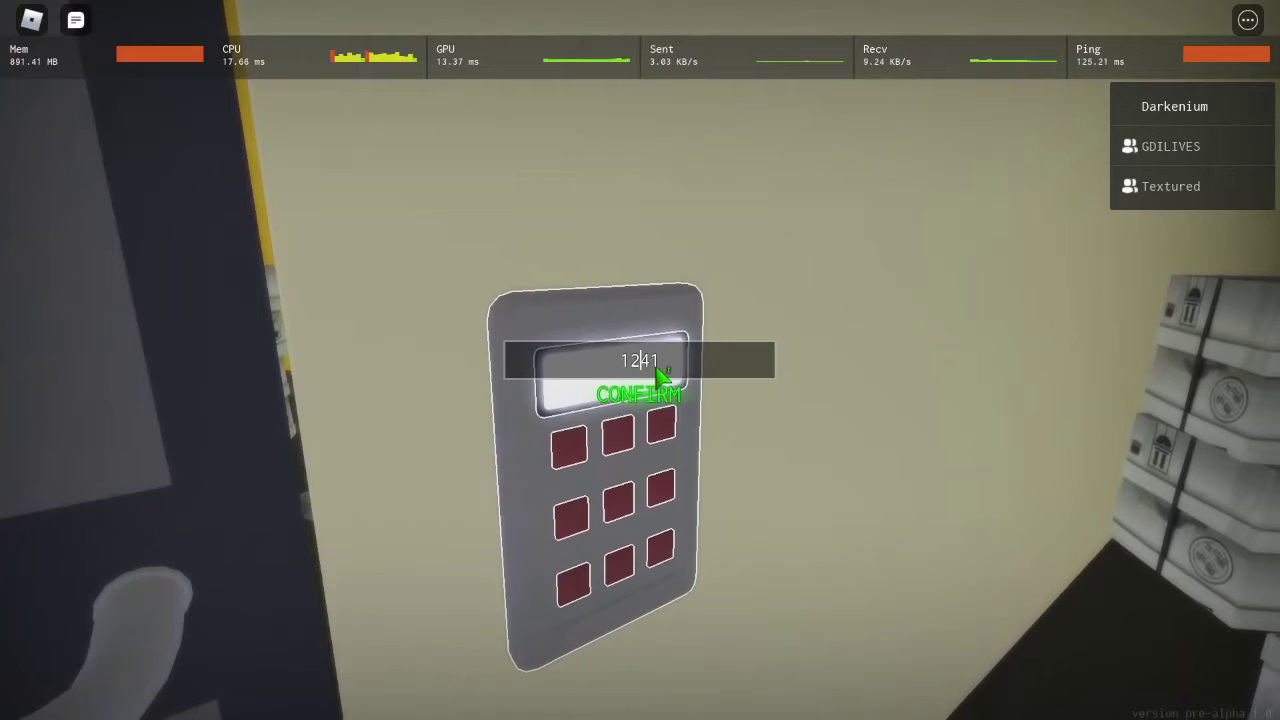
double_click(640, 360)
type("723")
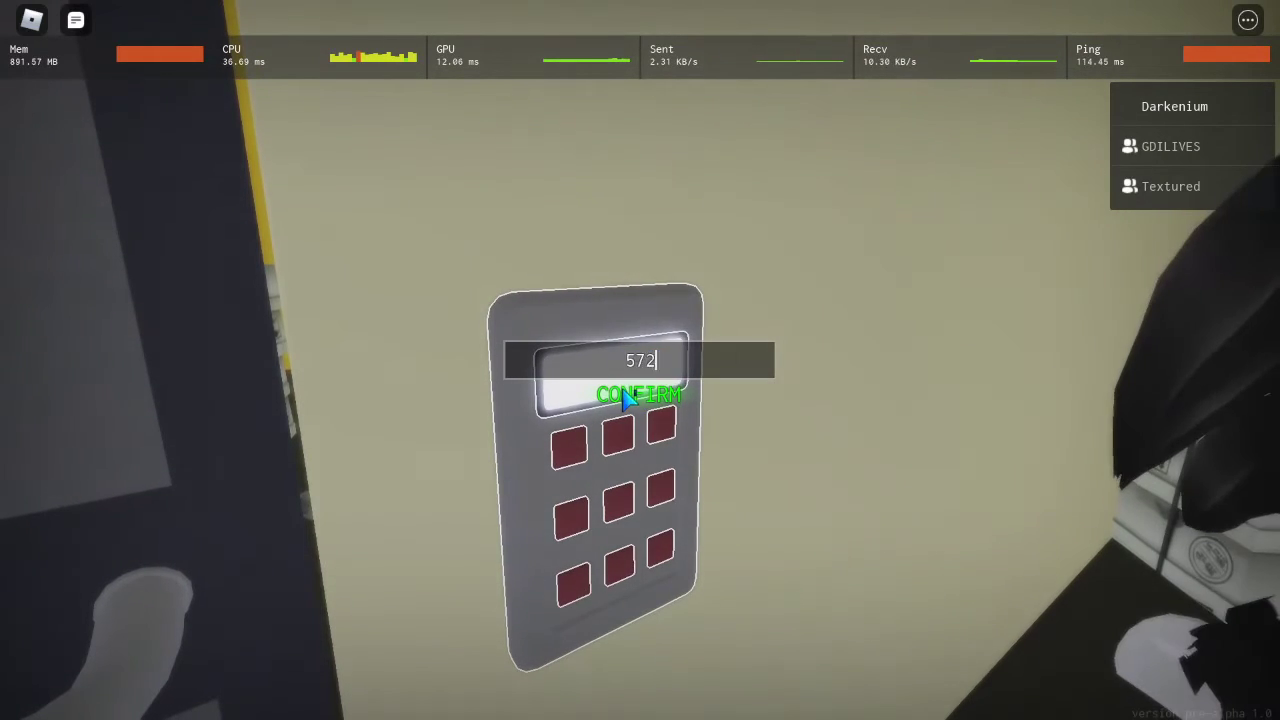
left_click(640, 395)
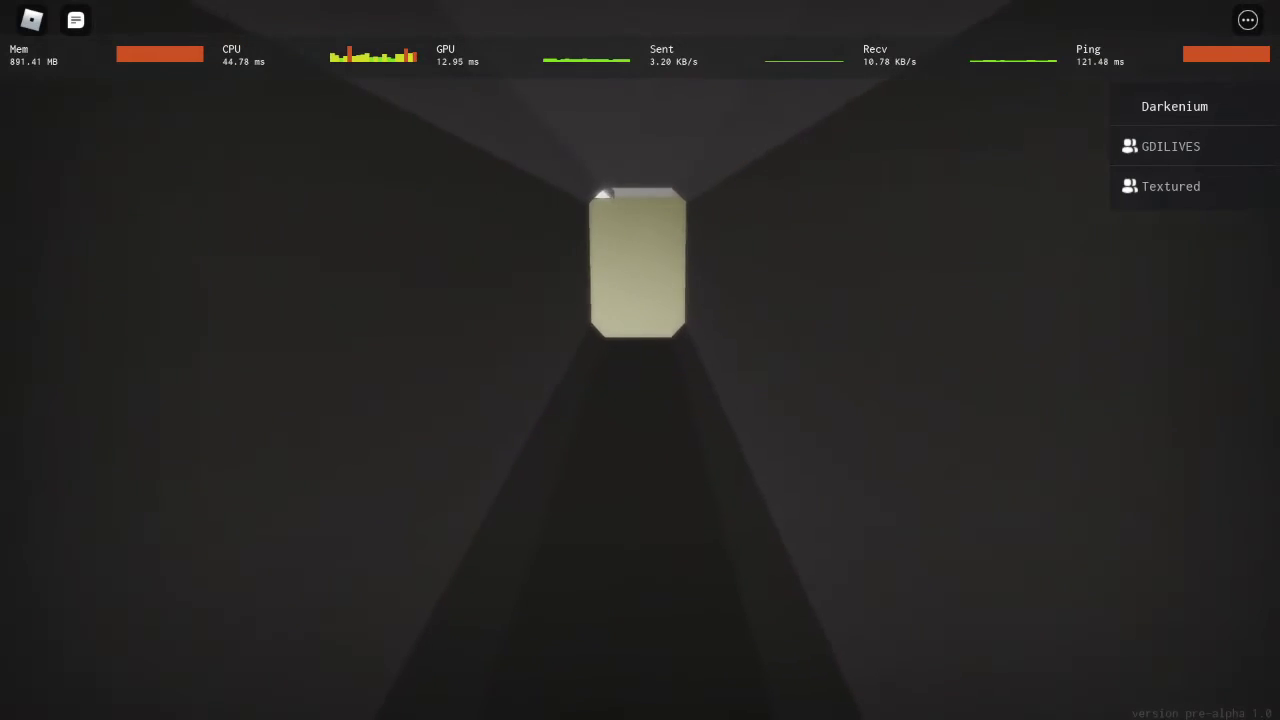
Walk into the lit room and submit 'y' at the gate-access computer terminal
key("w")
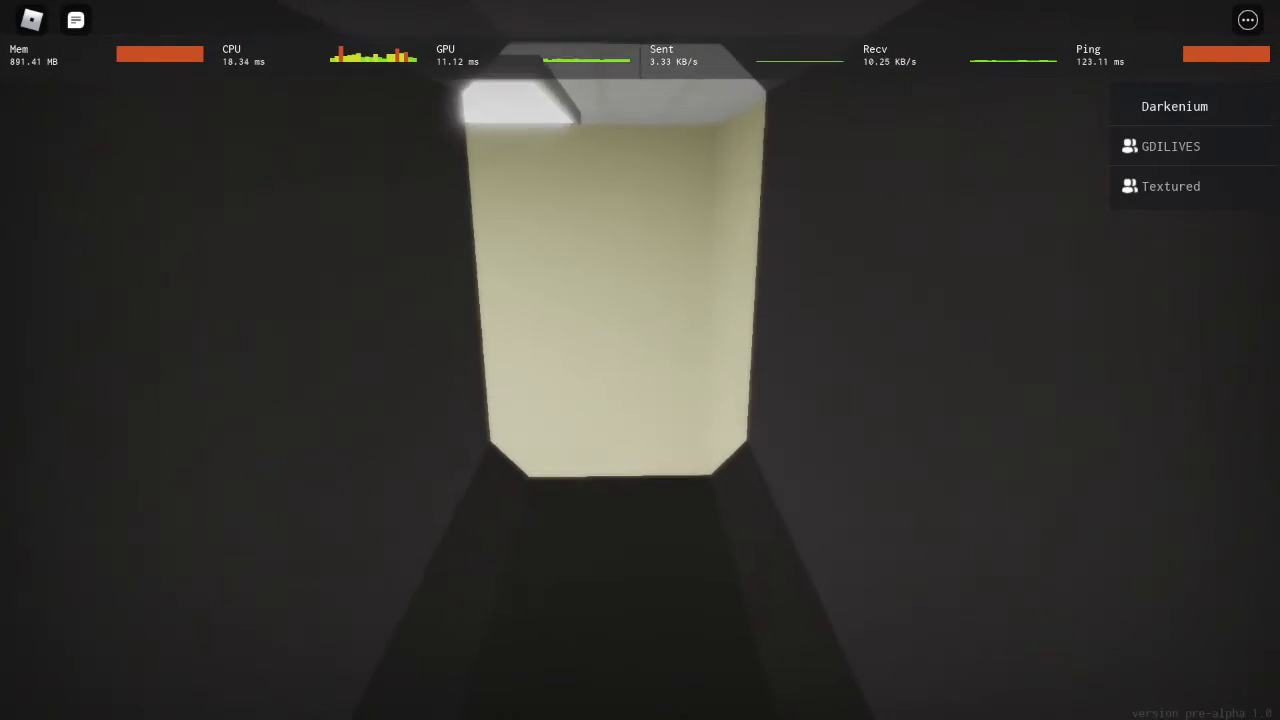
key("w")
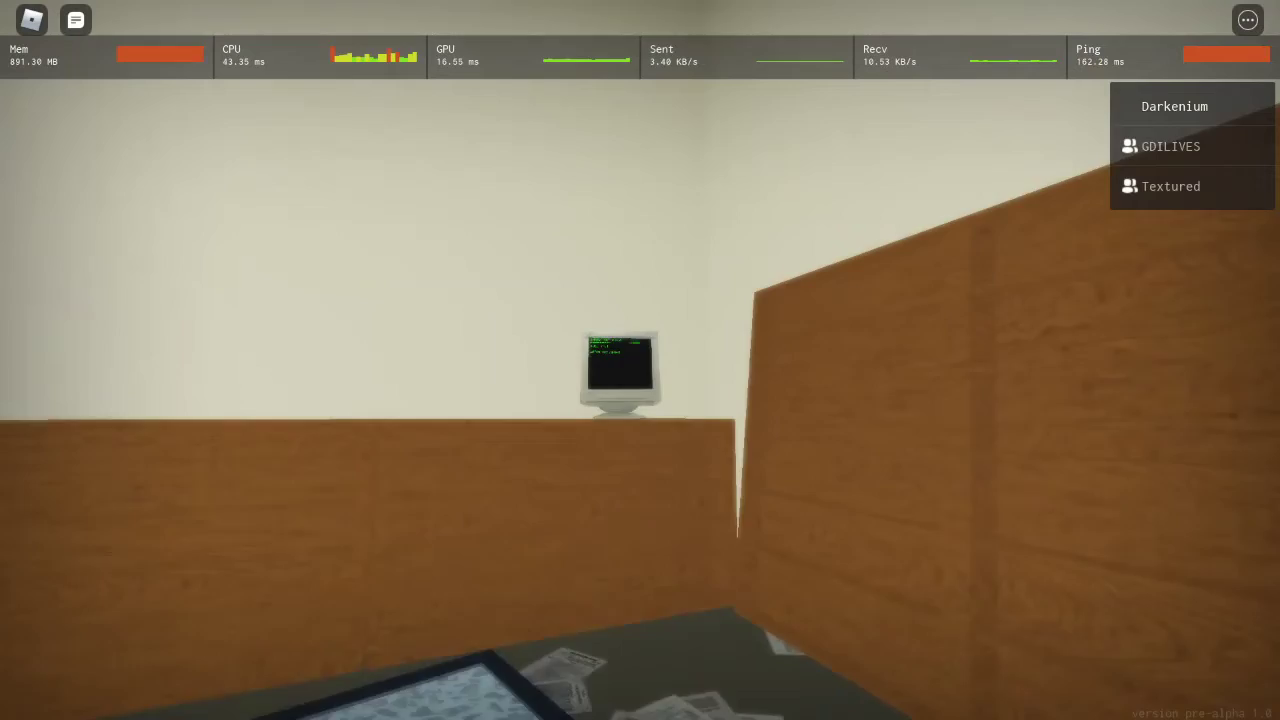
left_click(605, 340)
left_click(645, 362)
type("y")
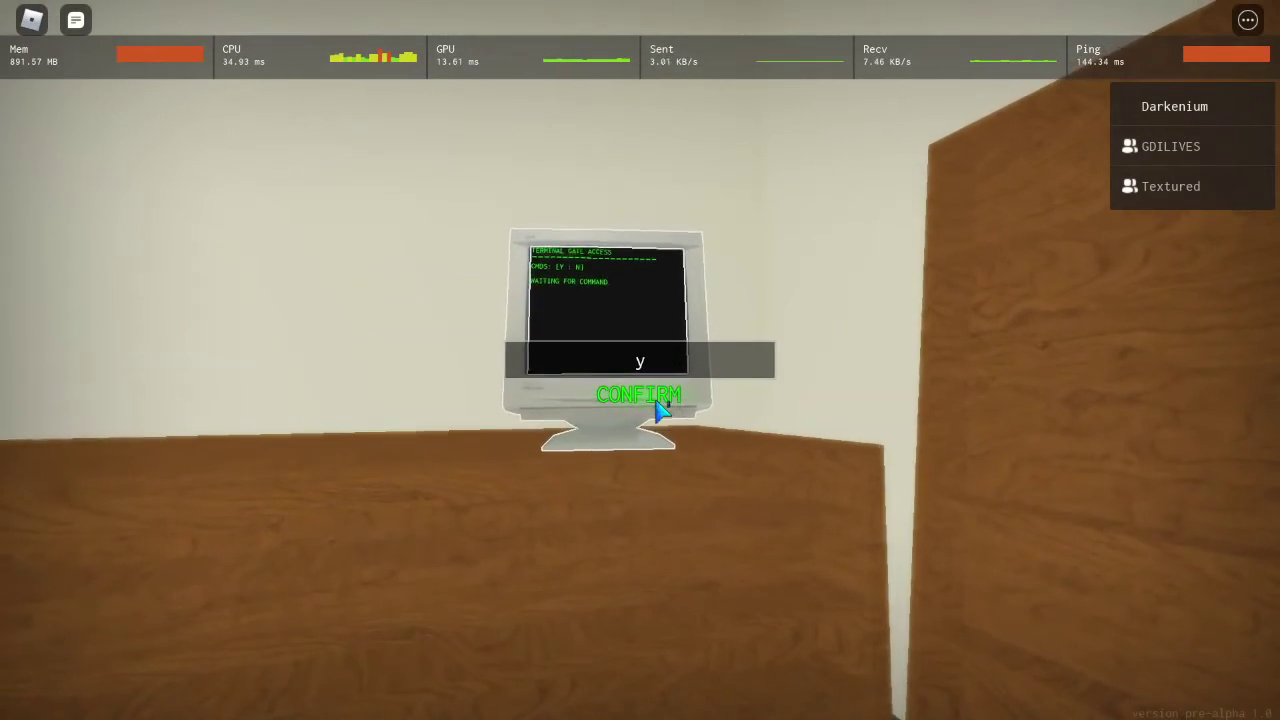
left_click(640, 396)
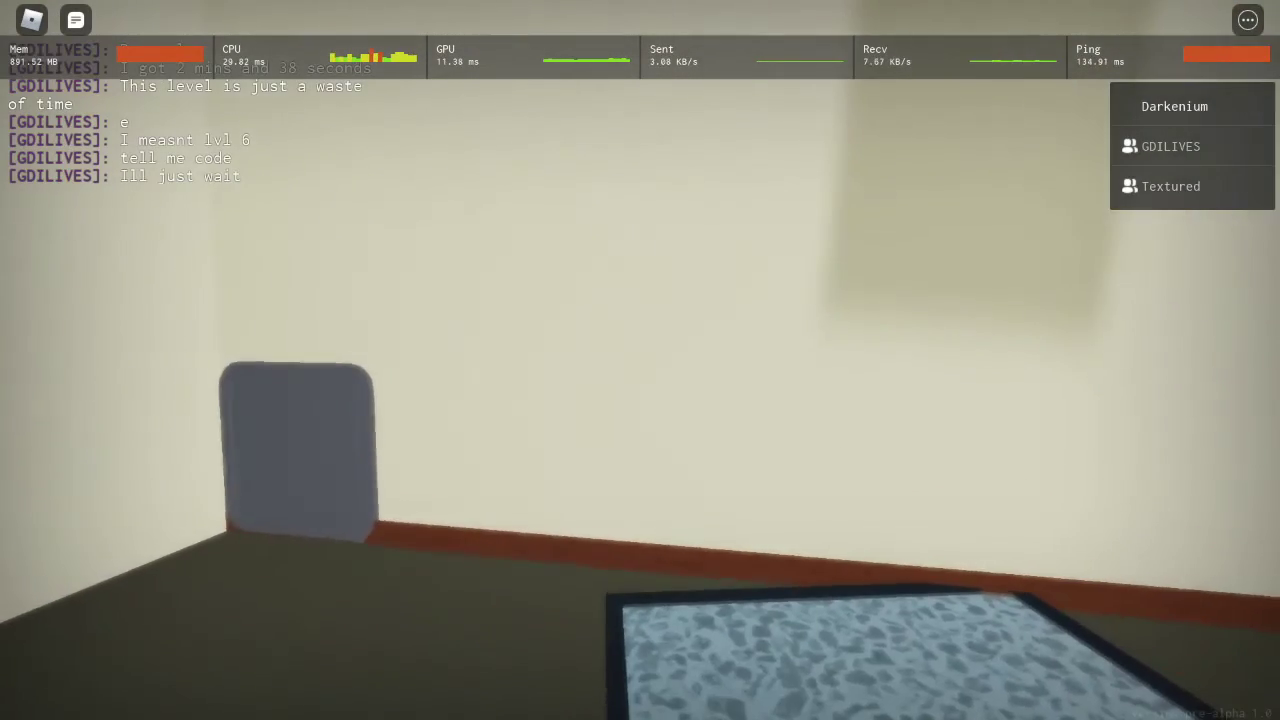
Check the players list in the Esc game menu, then resume play
key("Escape")
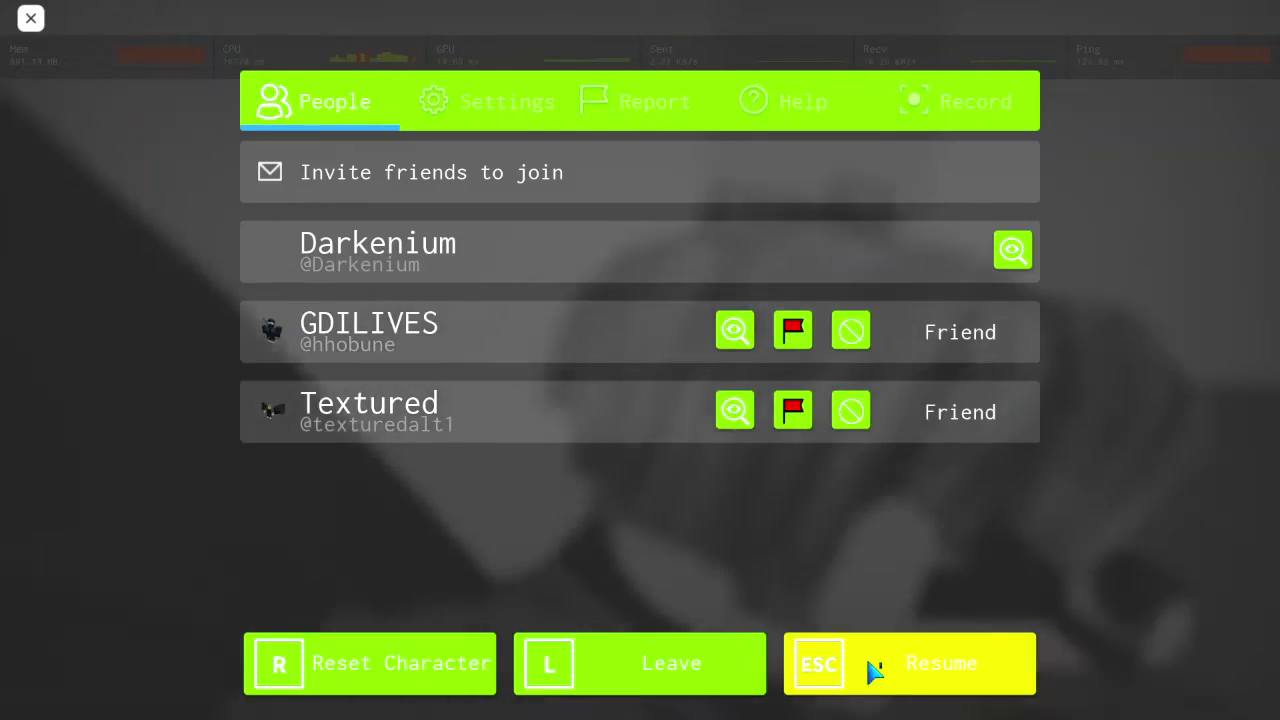
left_click(870, 663)
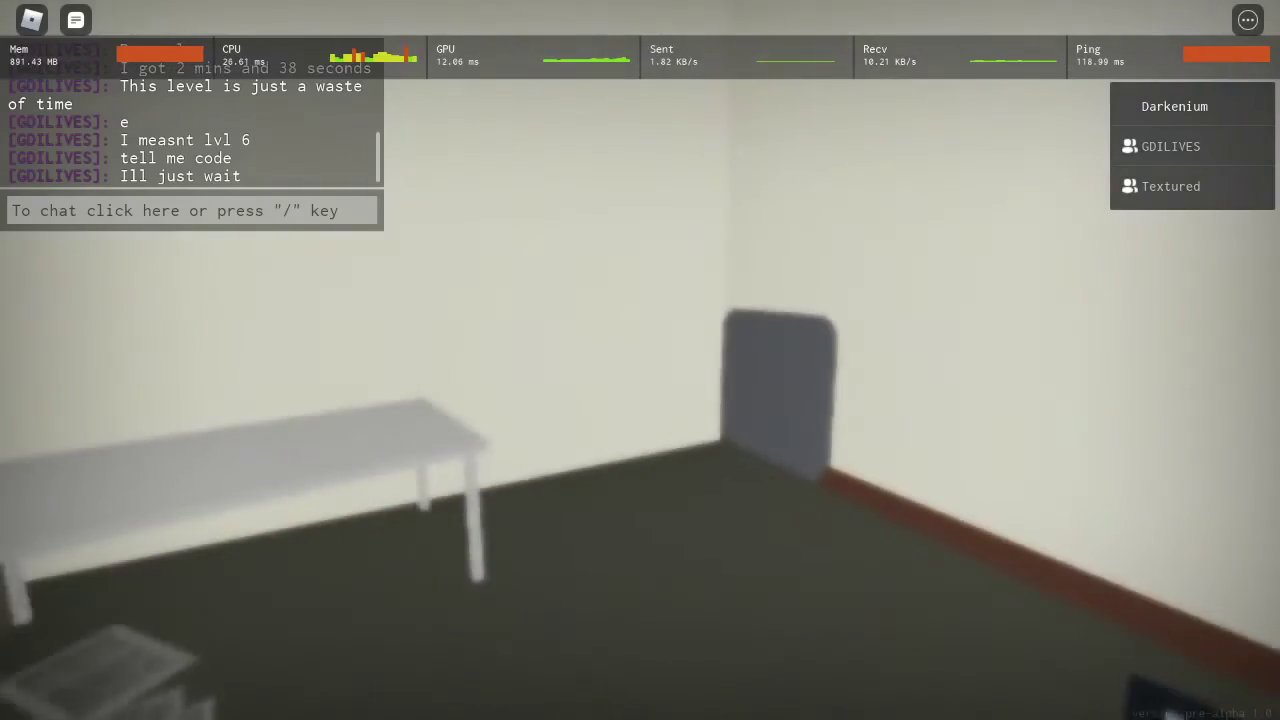